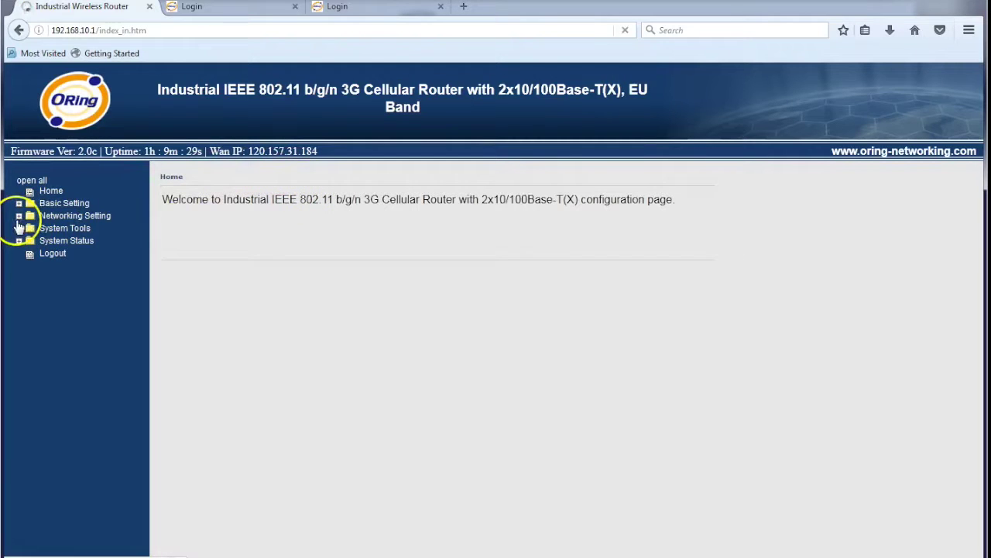
# - Expand the Networking Setting group in the router's left menu tree
pyautogui.click(18, 216)
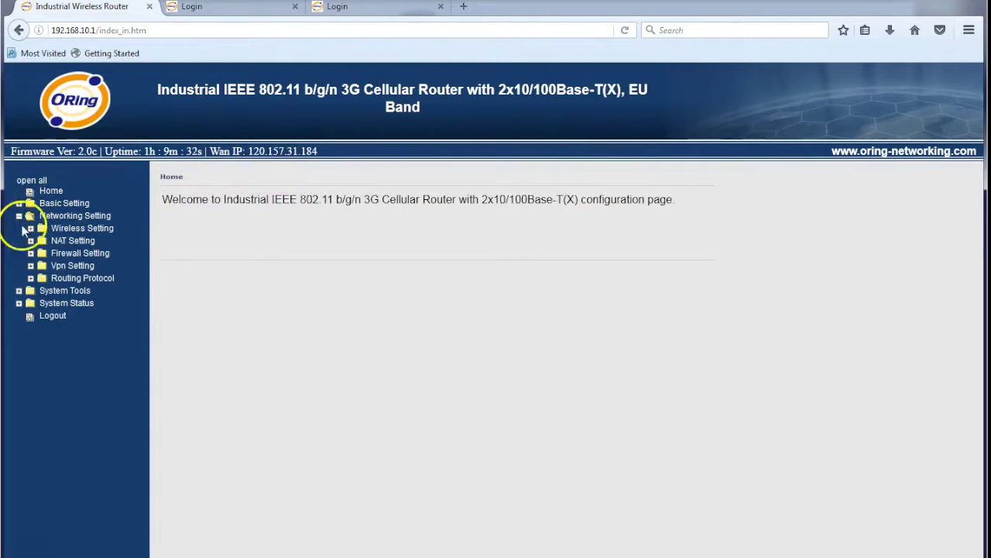
# - Open System Tools > Vpn Setting > Open Vpn and enable the OpenVPN server on UDP port 1194
pyautogui.click(18, 290)
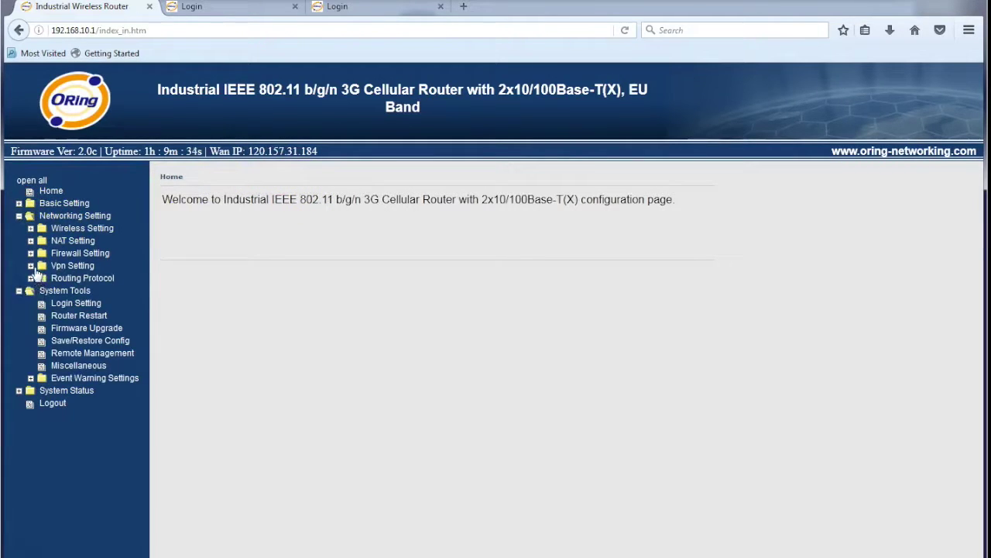
pyautogui.click(33, 268)
pyautogui.click(80, 278)
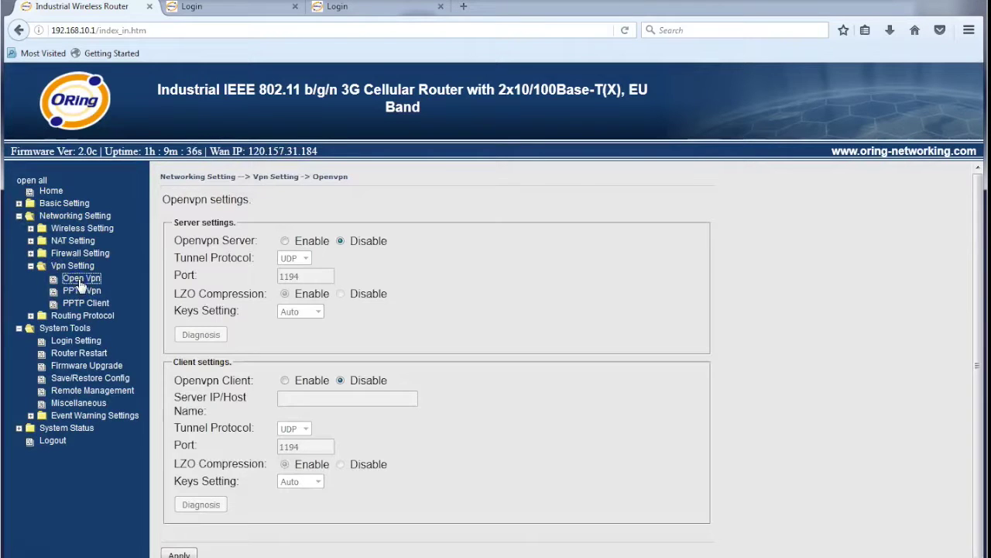
pyautogui.moveTo(174, 223); pyautogui.dragTo(199, 225)
pyautogui.moveTo(173, 361); pyautogui.dragTo(206, 362)
pyautogui.click(285, 241)
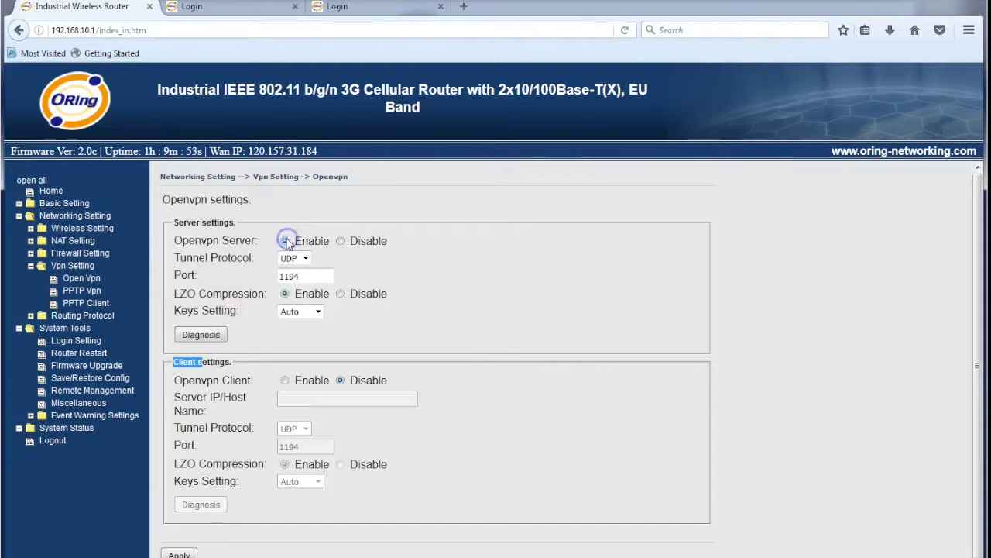
# - Set Keys Setting to Manual and review the ca.crt, dh.pem and server.crt key fields
pyautogui.click(319, 311)
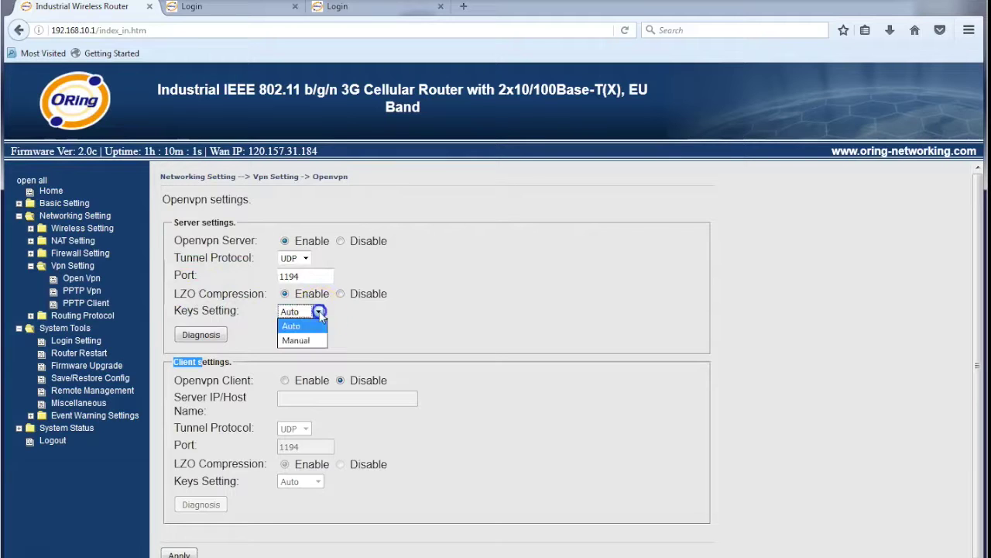
pyautogui.click(297, 341)
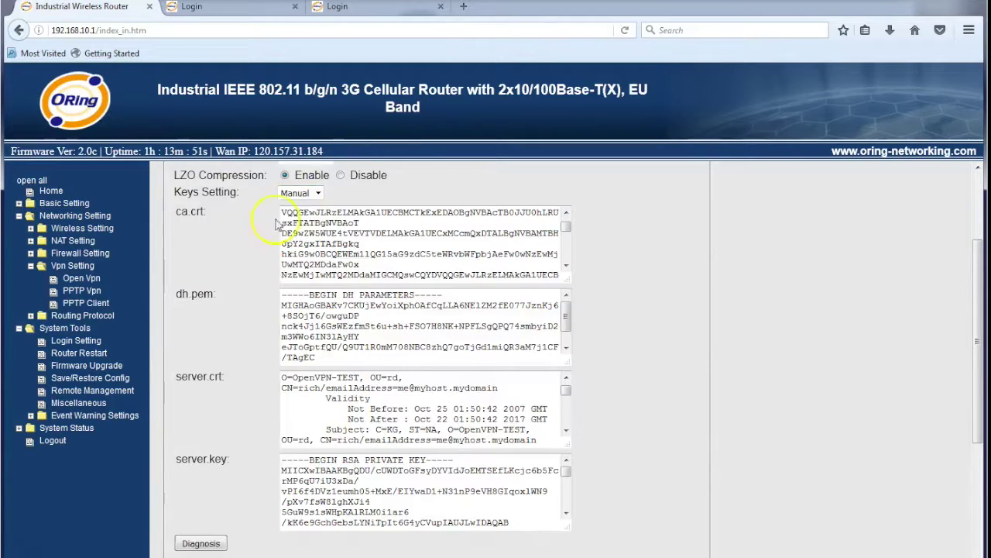
pyautogui.click(260, 254)
pyautogui.click(608, 378)
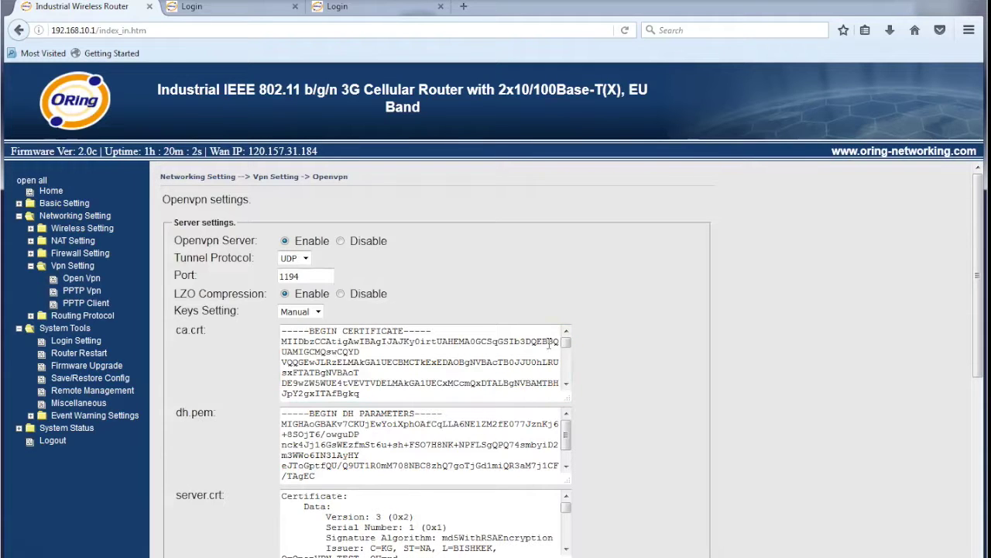
# - Set Keys Setting back to Auto, apply, then edit the Remote Management port field
pyautogui.click(299, 312)
pyautogui.click(290, 326)
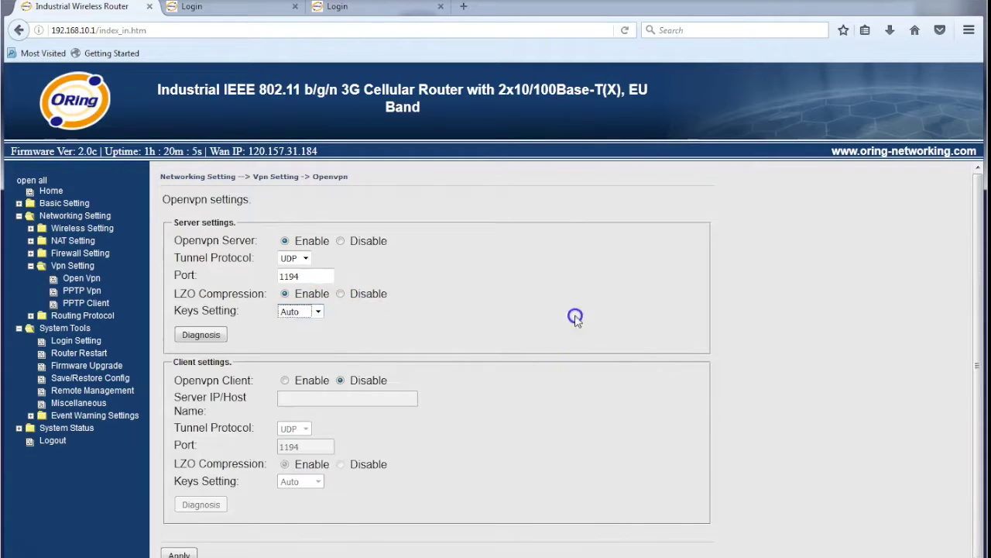
pyautogui.click(179, 553)
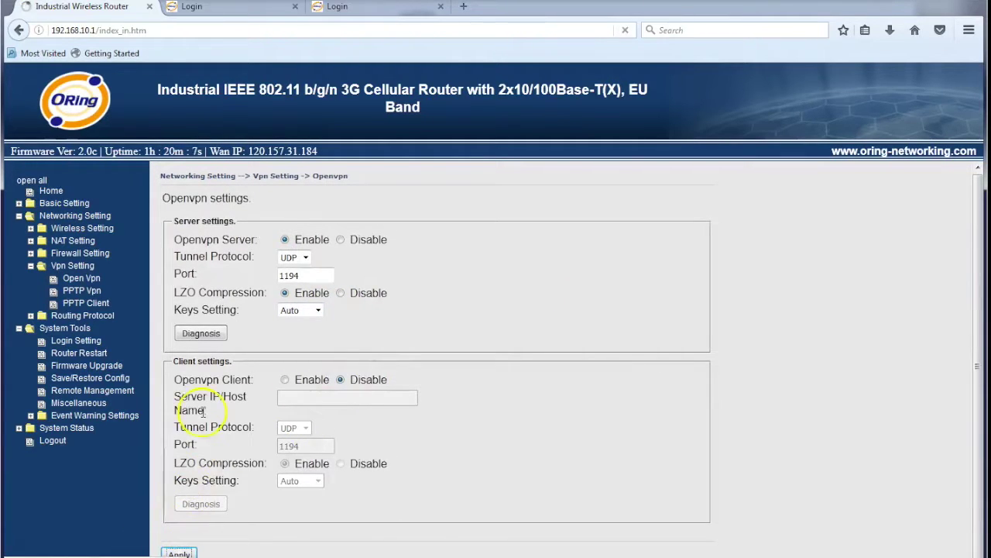
pyautogui.click(92, 390)
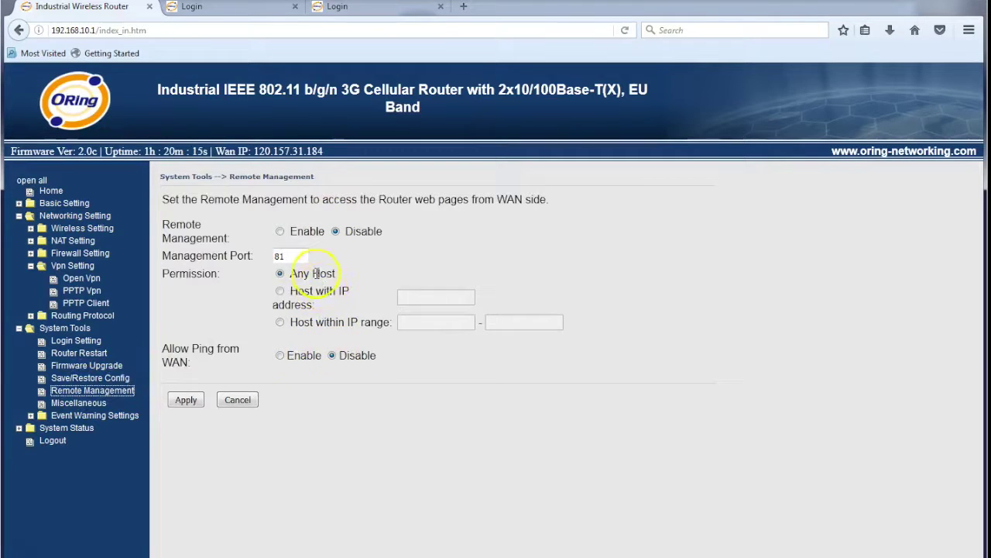
pyautogui.click(287, 257)
# - In a new tab, search Google for 'openvpn download client' and open Downloads - OpenVPN
pyautogui.click(464, 7)
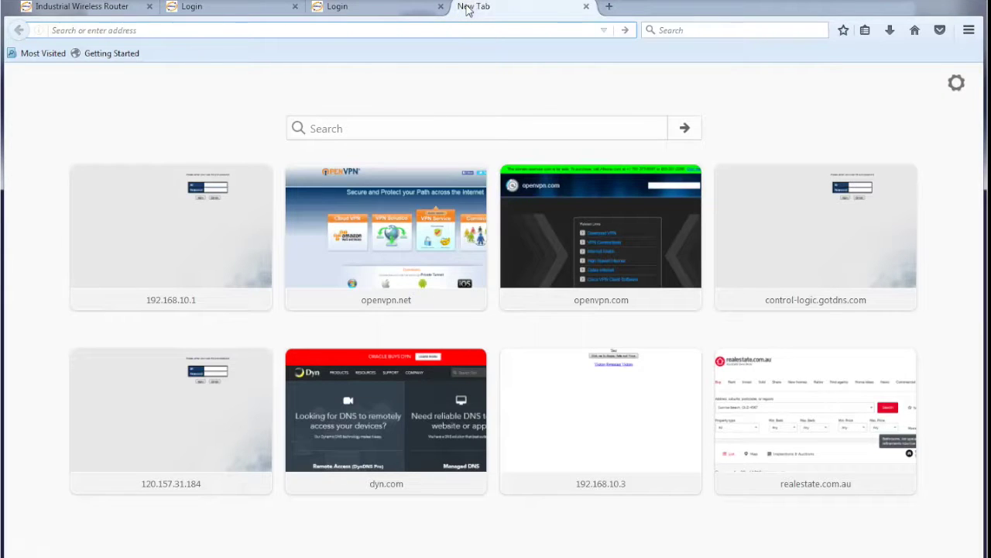
pyautogui.write('openv')
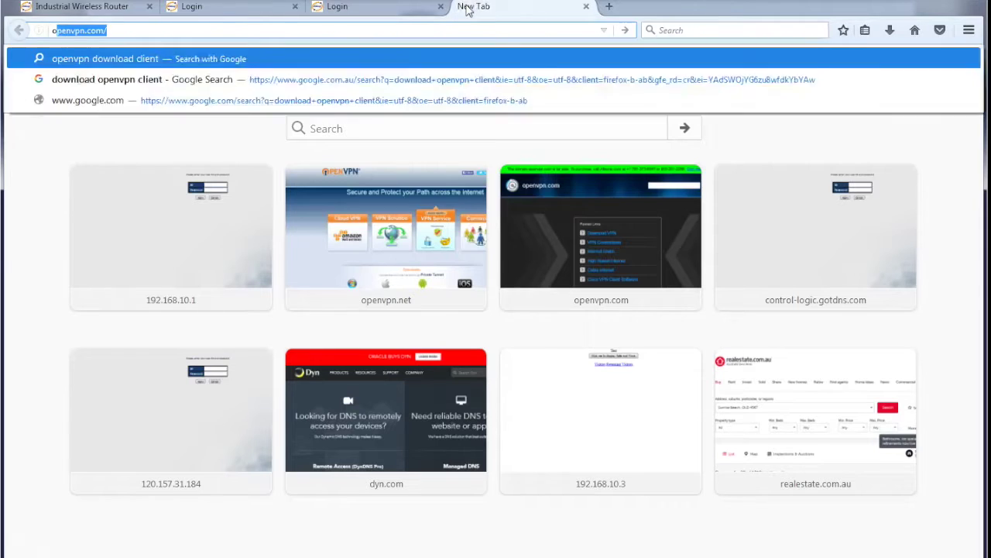
pyautogui.write('pn')
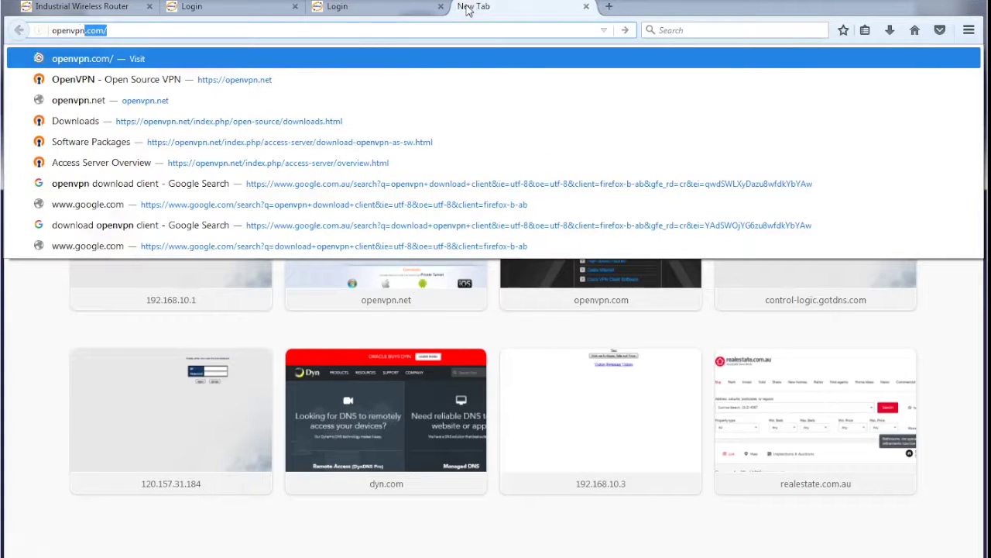
pyautogui.press('Down')
pyautogui.press('Down')
pyautogui.press('Down')
pyautogui.press('Down')
pyautogui.press('Down')
pyautogui.press('Down')
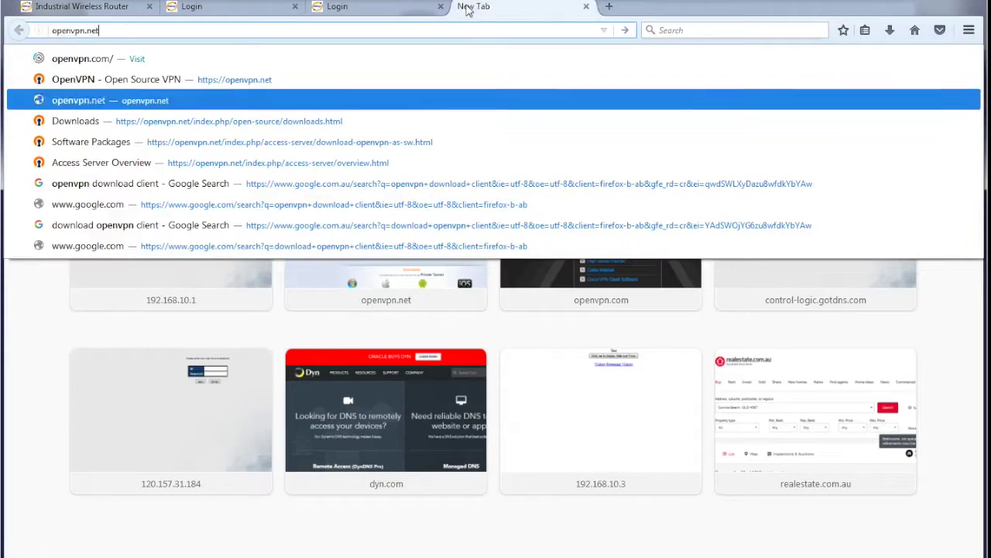
pyautogui.press('Return')
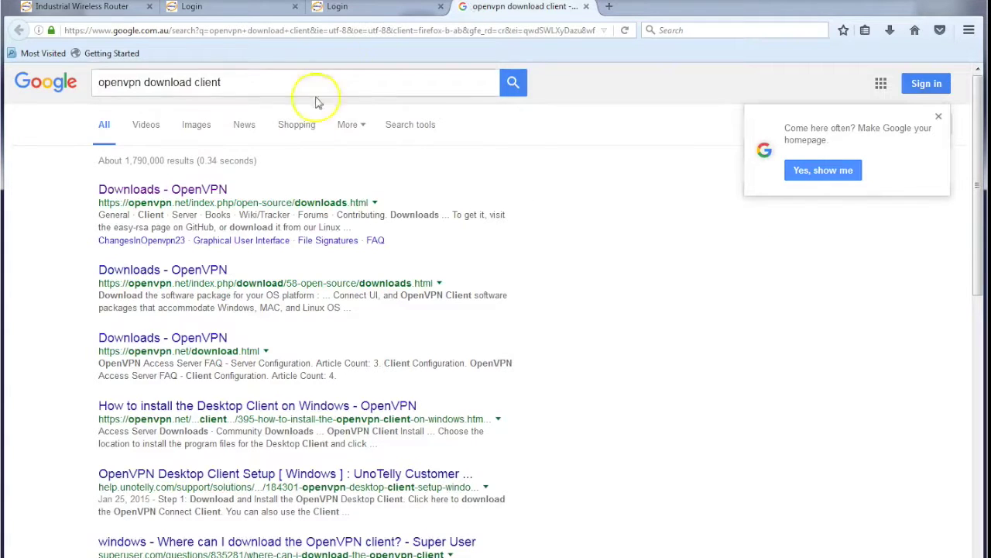
pyautogui.click(179, 191)
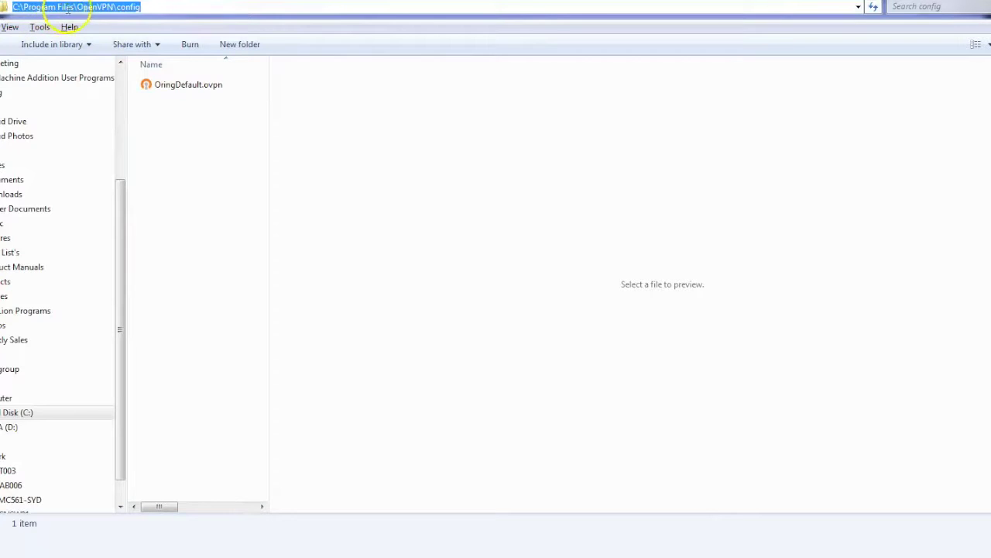
# - Open OringDefault.ovpn from C:\Program Files\OpenVPN\config in Notepad++
pyautogui.click(158, 8)
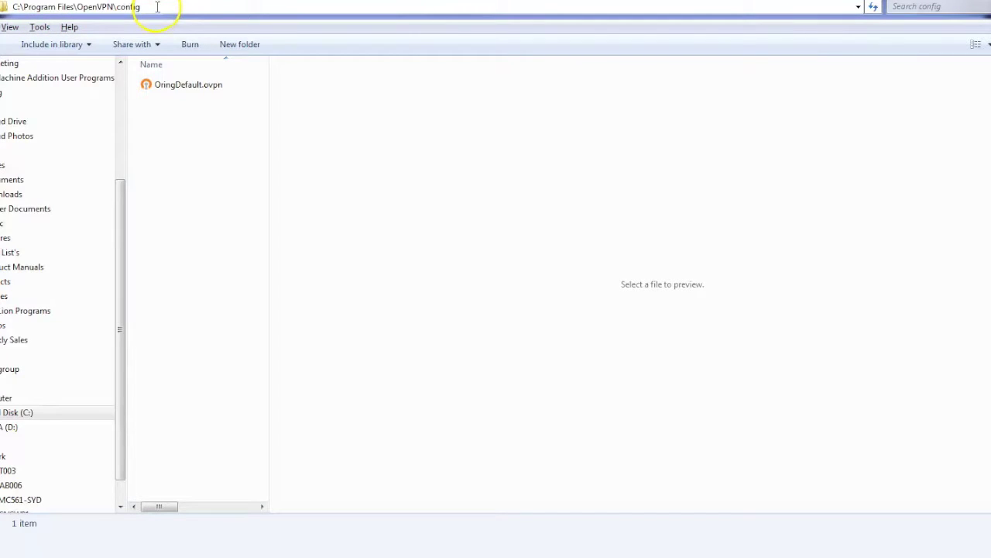
pyautogui.click(192, 87)
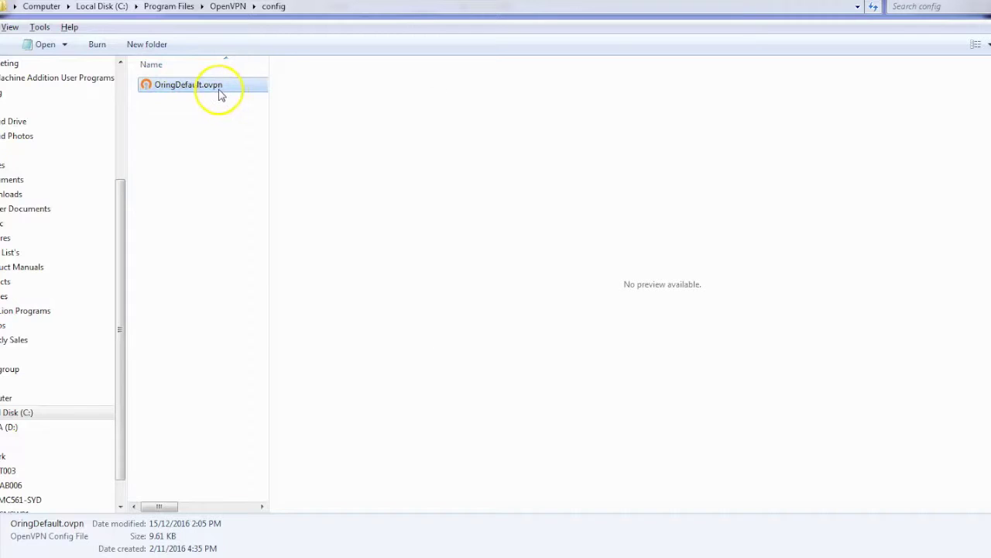
pyautogui.rightClick(220, 94)
pyautogui.click(263, 144)
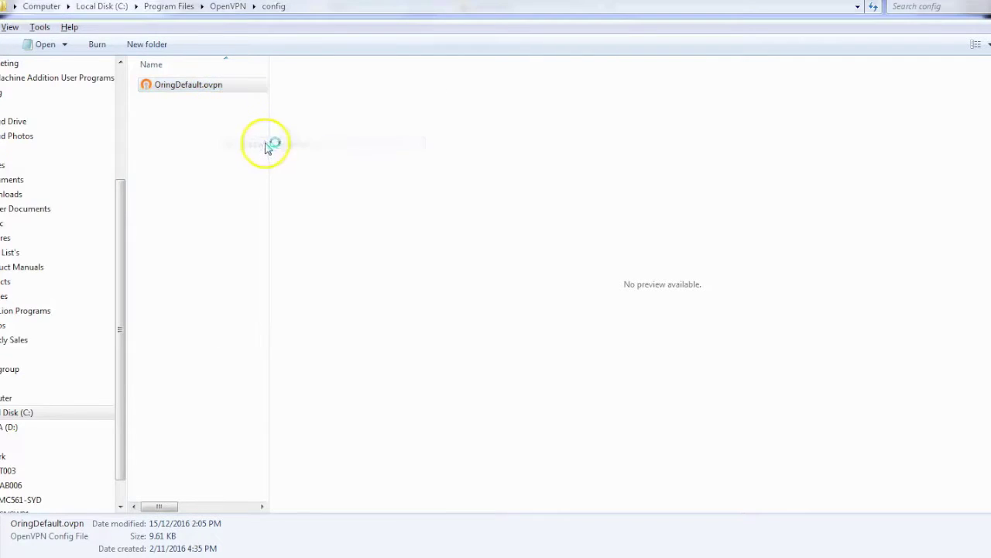
pyautogui.click(249, 117)
# - Check the udp and 'remote control-logic.gotdns.com 1194' lines in OringDefault.ovpn, then close Notepad++
pyautogui.scroll(11, 248, 117)
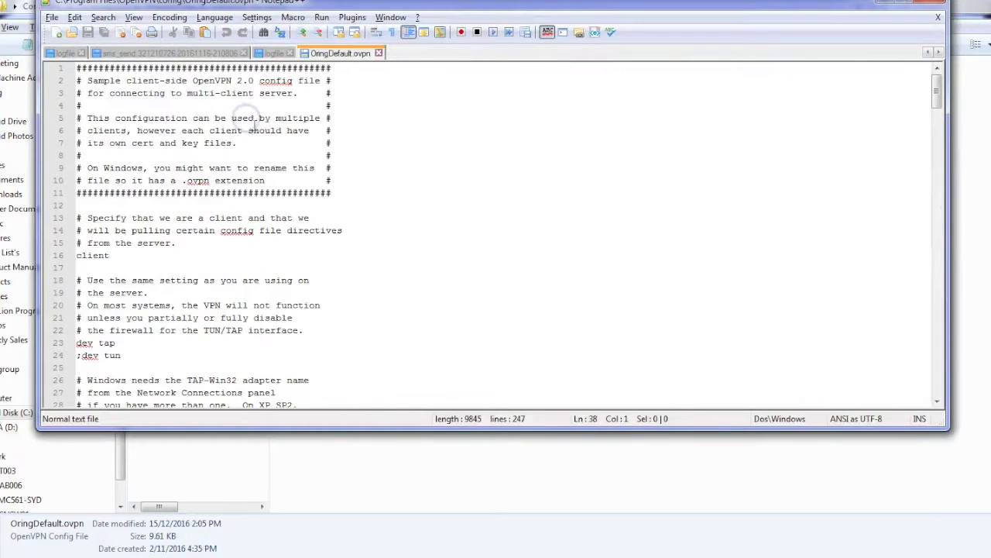
pyautogui.moveTo(127, 80); pyautogui.dragTo(187, 81)
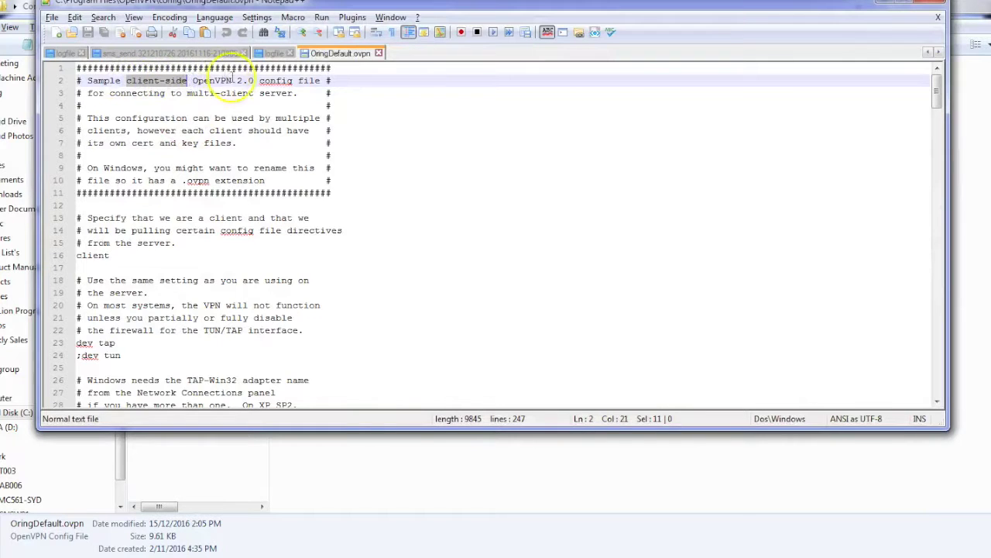
pyautogui.scroll(-3, 188, 224)
pyautogui.scroll(-2, 182, 229)
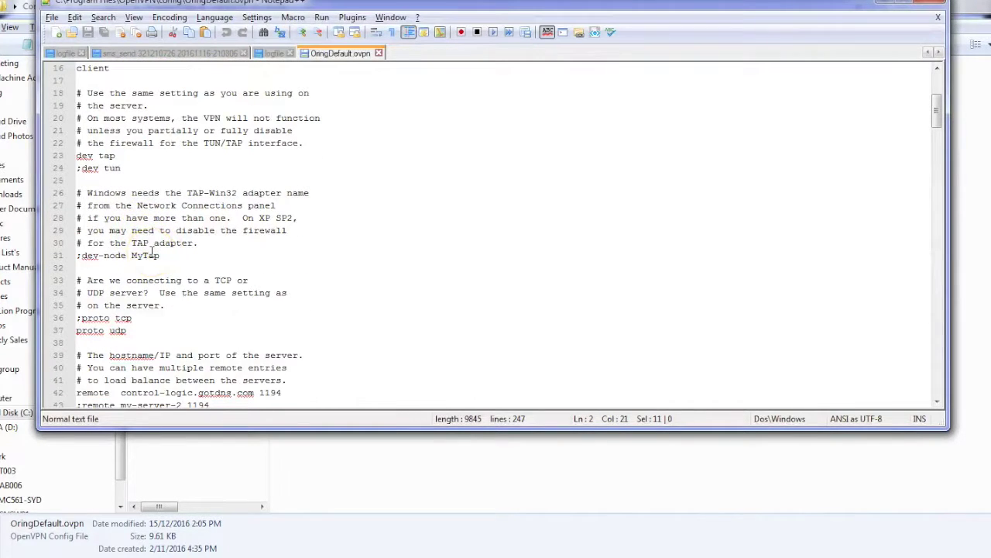
pyautogui.scroll(-1, 152, 251)
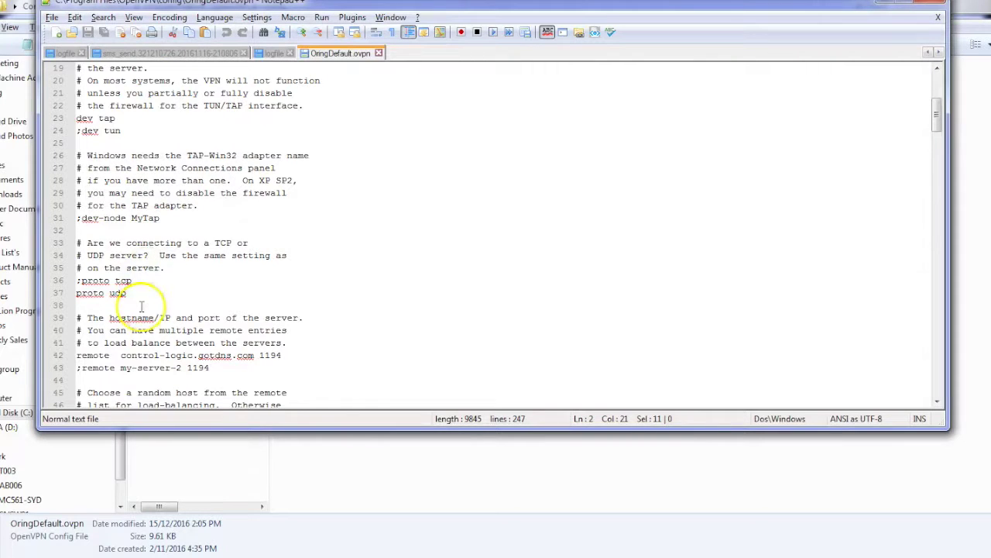
pyautogui.scroll(-2, 128, 306)
pyautogui.doubleClick(117, 220)
pyautogui.scroll(-3, 148, 244)
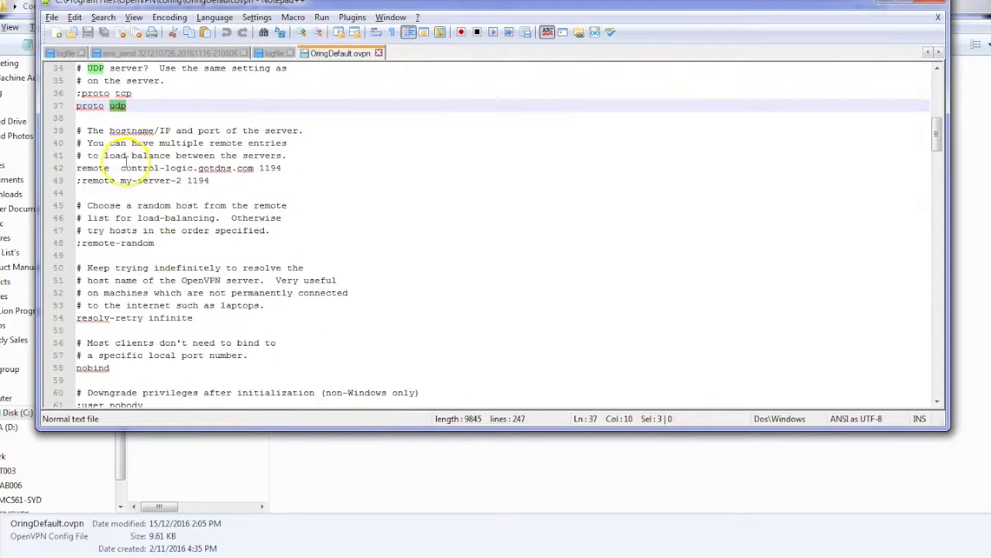
pyautogui.moveTo(121, 168); pyautogui.dragTo(254, 168)
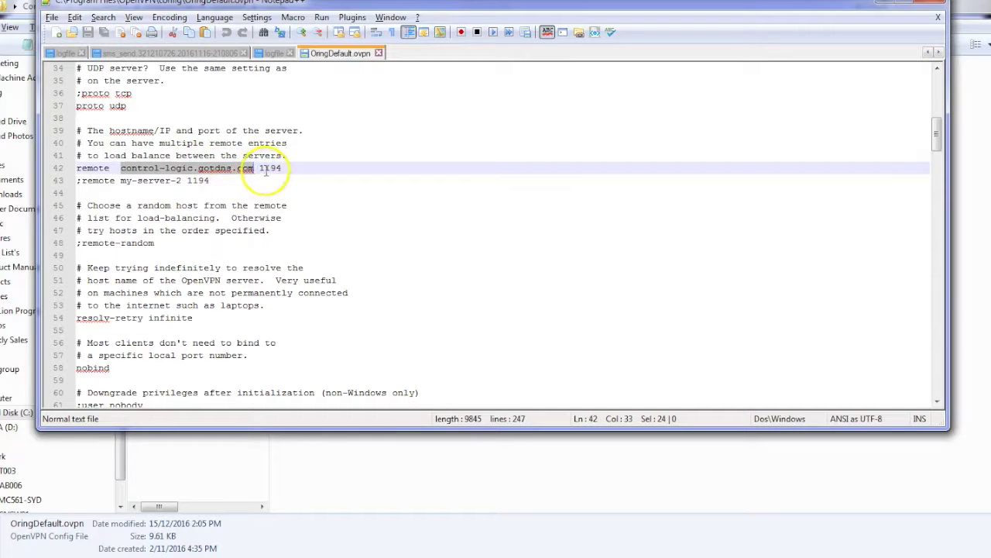
pyautogui.click(317, 166)
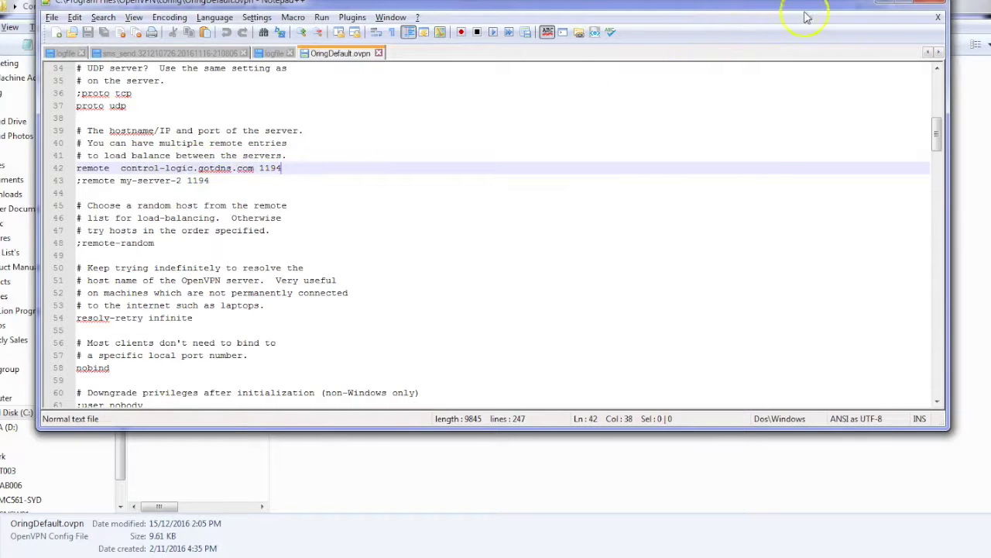
pyautogui.click(935, 4)
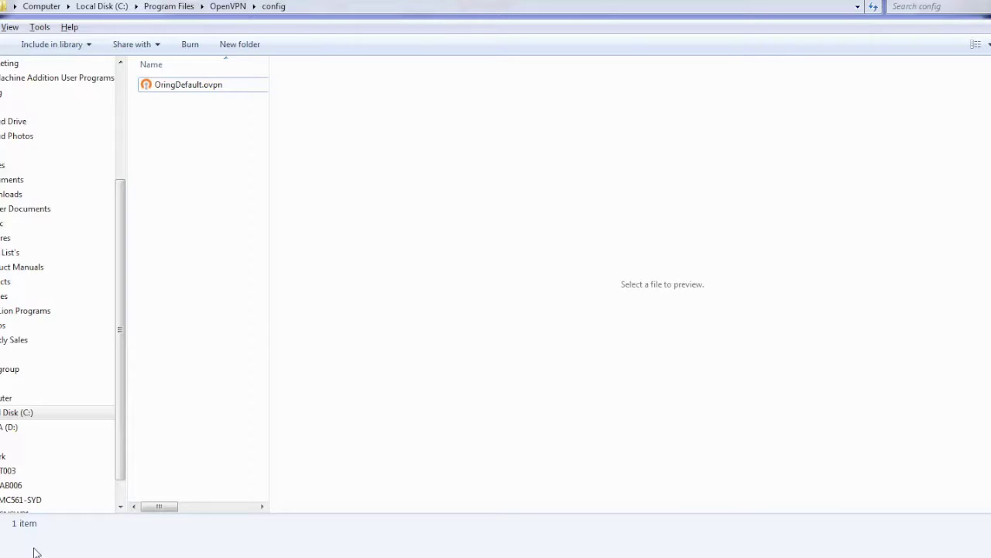
# - Connect the OringDefault VPN from the OpenVPN tray icon, then bring up Network Connections
pyautogui.click(31, 549)
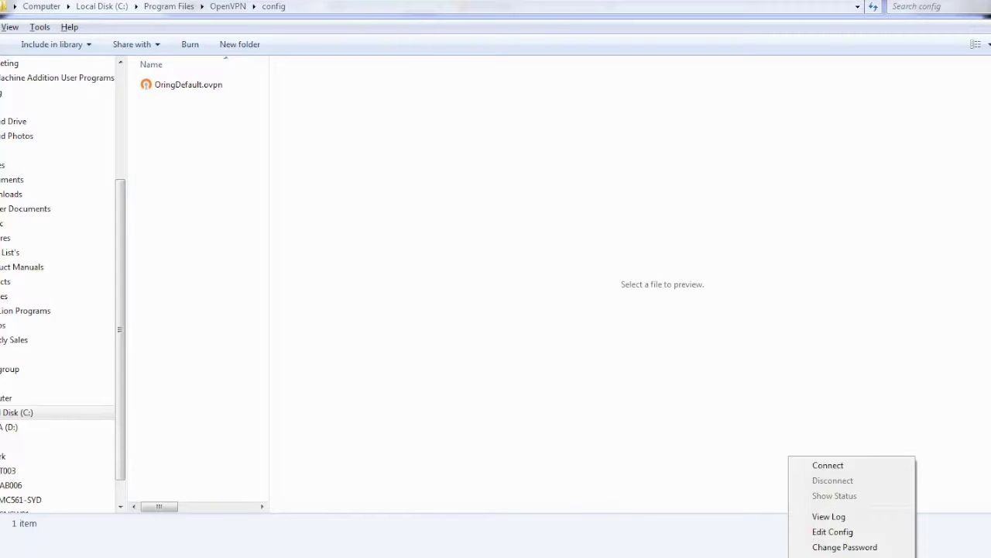
pyautogui.click(852, 468)
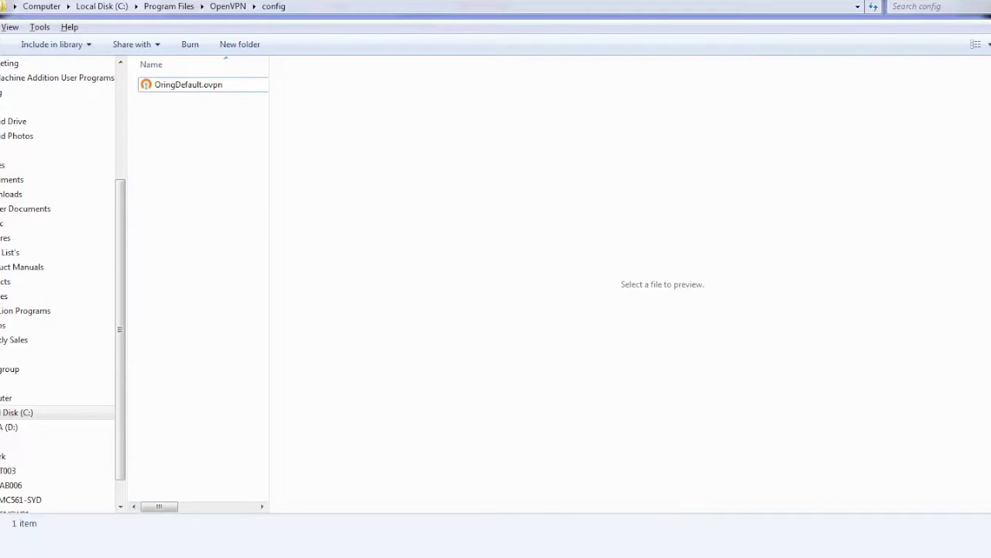
pyautogui.click(643, 556)
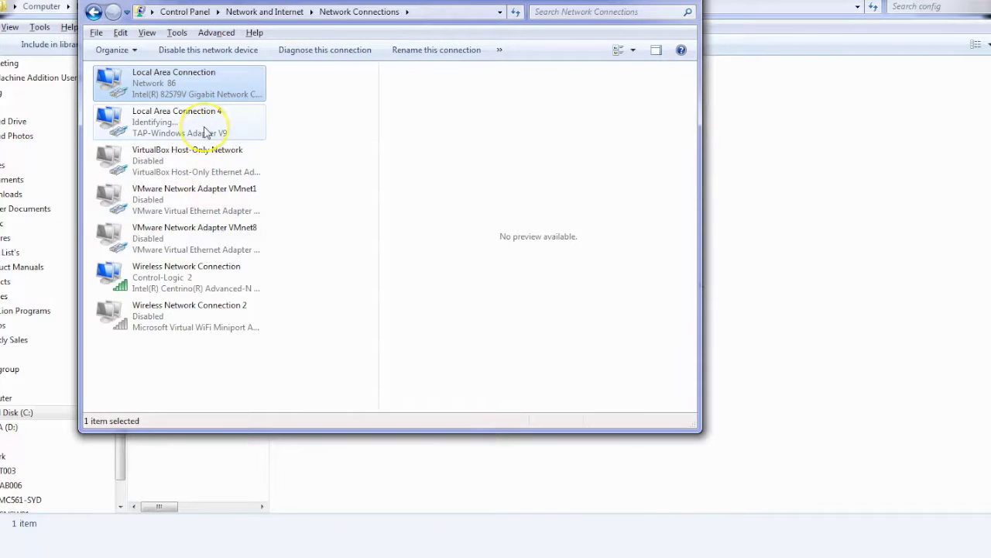
# - Open Local Area Connection 4's status details and locate IPv4 address 192.168.10.10
pyautogui.moveTo(336, 6); pyautogui.dragTo(353, 28)
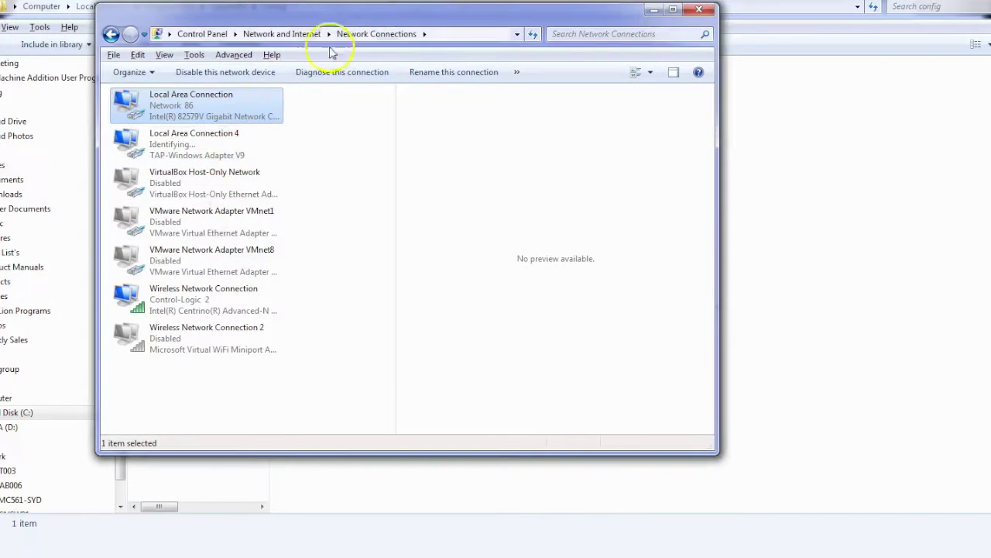
pyautogui.click(217, 140)
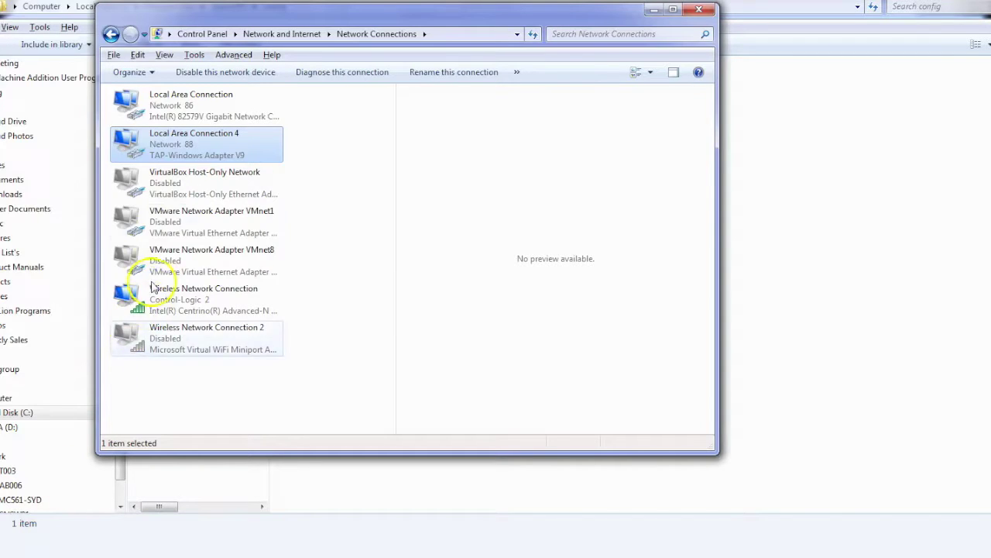
pyautogui.click(192, 148)
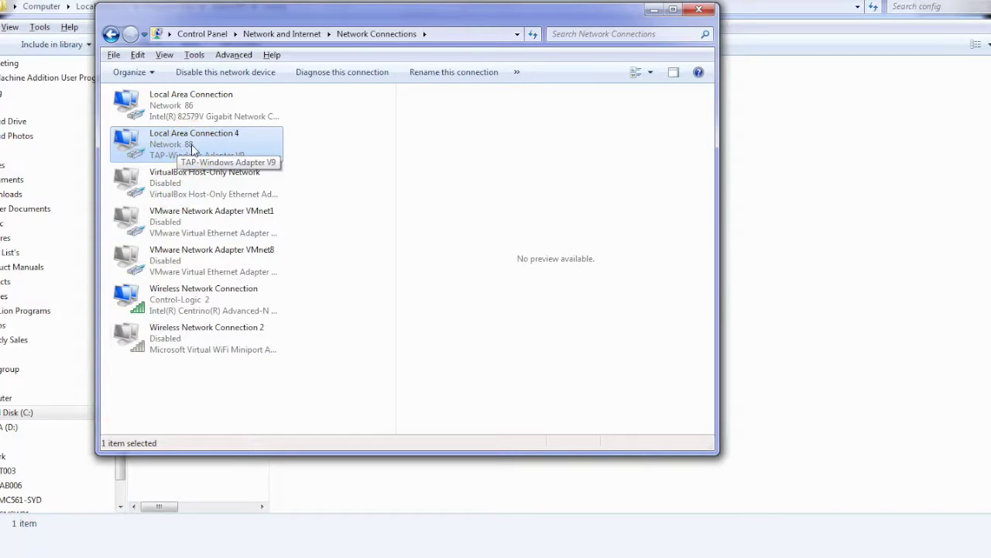
pyautogui.rightClick(192, 147)
pyautogui.click(226, 166)
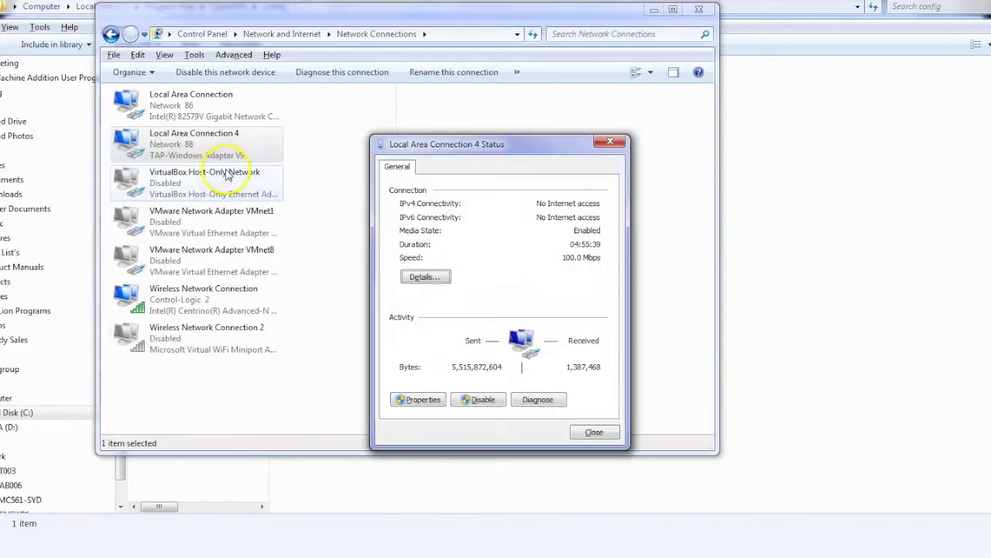
pyautogui.click(424, 278)
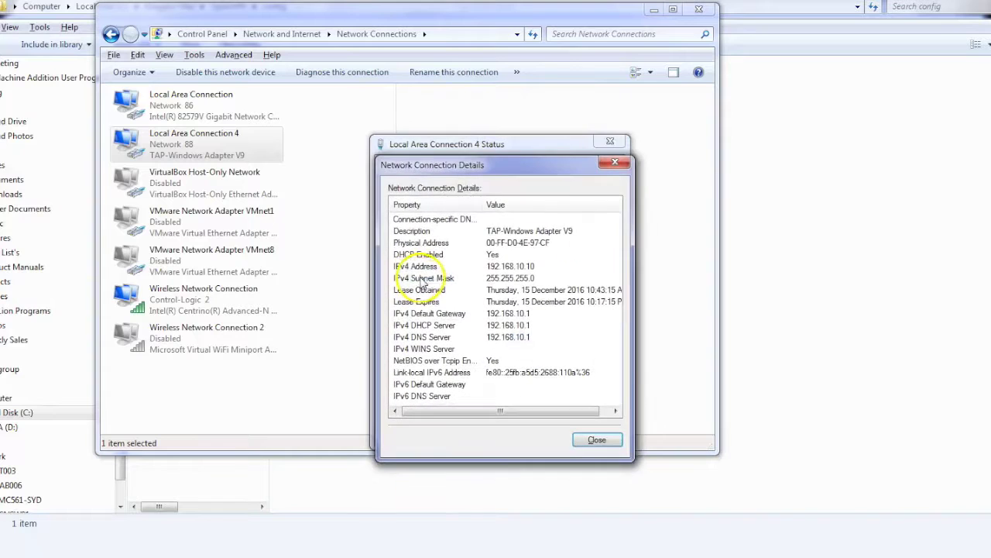
pyautogui.click(490, 267)
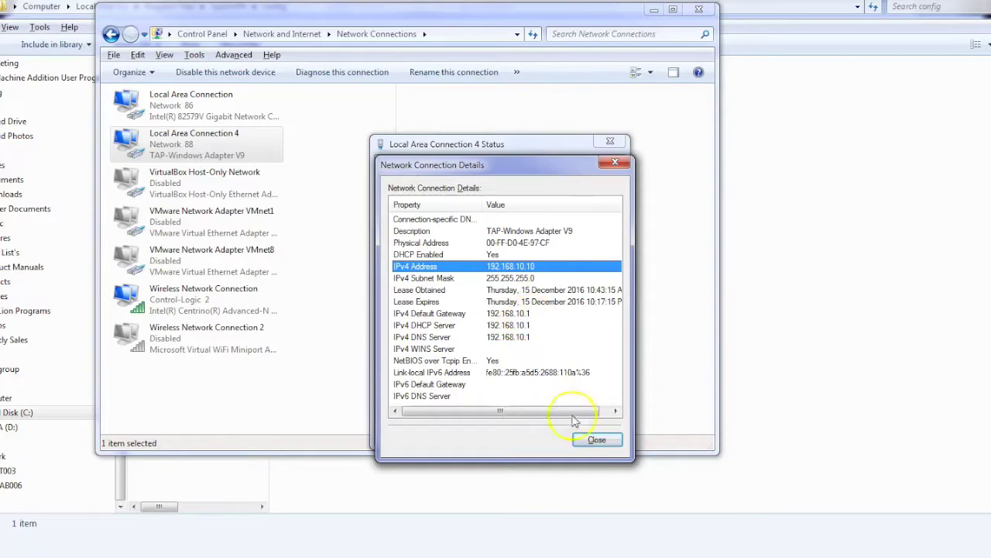
# - Close the details and status windows and minimize Network Connections
pyautogui.click(596, 440)
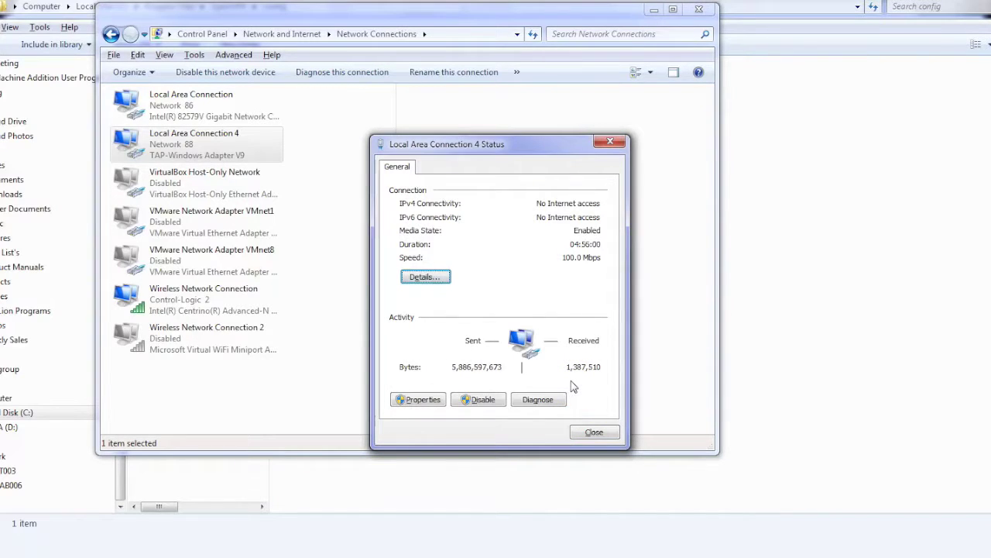
pyautogui.click(594, 431)
pyautogui.click(656, 10)
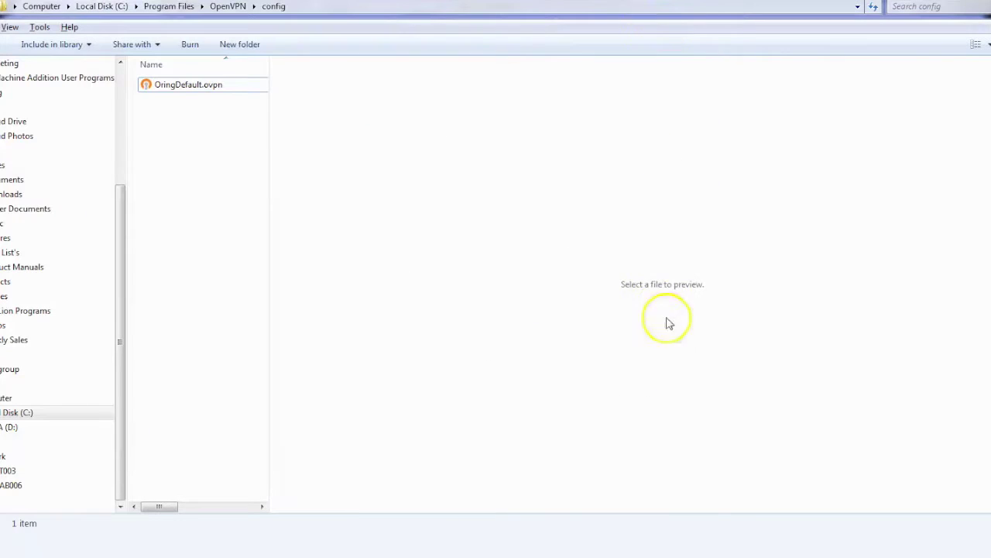
# - Run ping 192.168.10.1 in the restored Command Prompt window
pyautogui.click(630, 554)
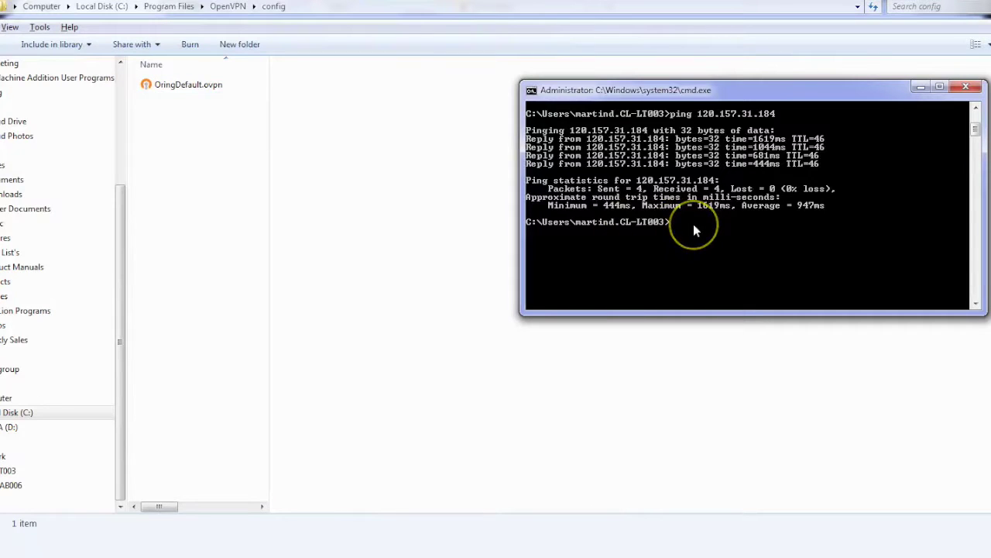
pyautogui.write('ping 192.168')
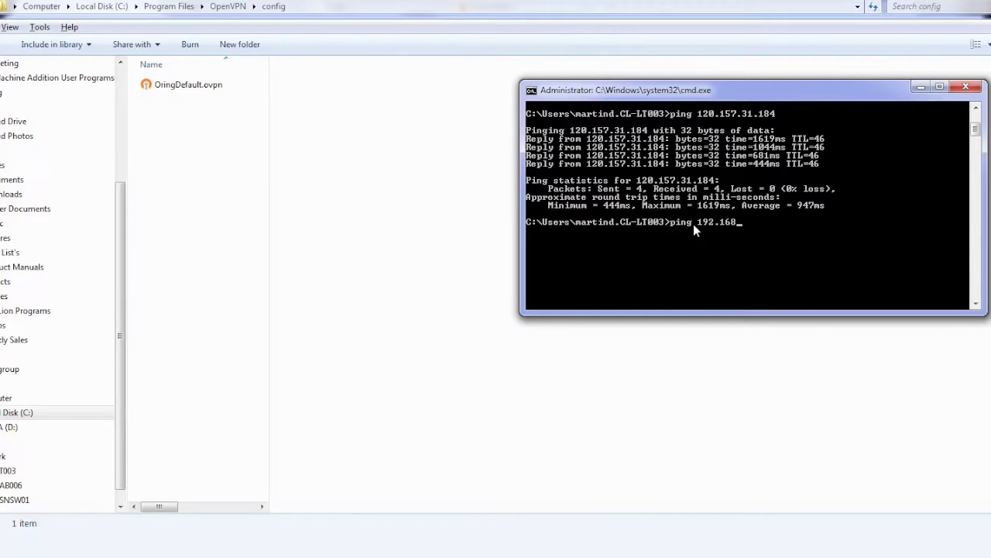
pyautogui.write('.10.1')
pyautogui.press('Return')
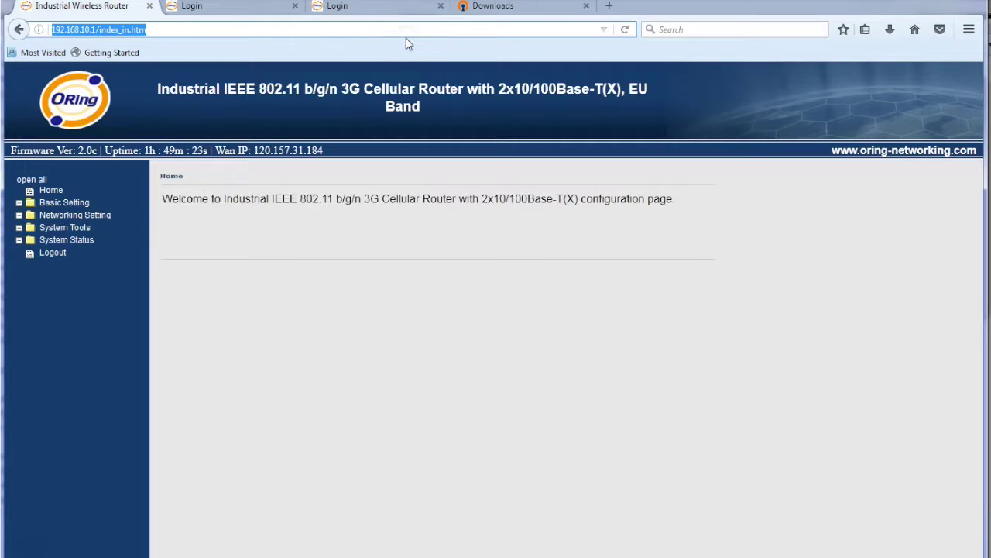
# - Reload 192.168.10.1/index_in.htm over the VPN, keeping it open, and start a blank tab
pyautogui.click(467, 31)
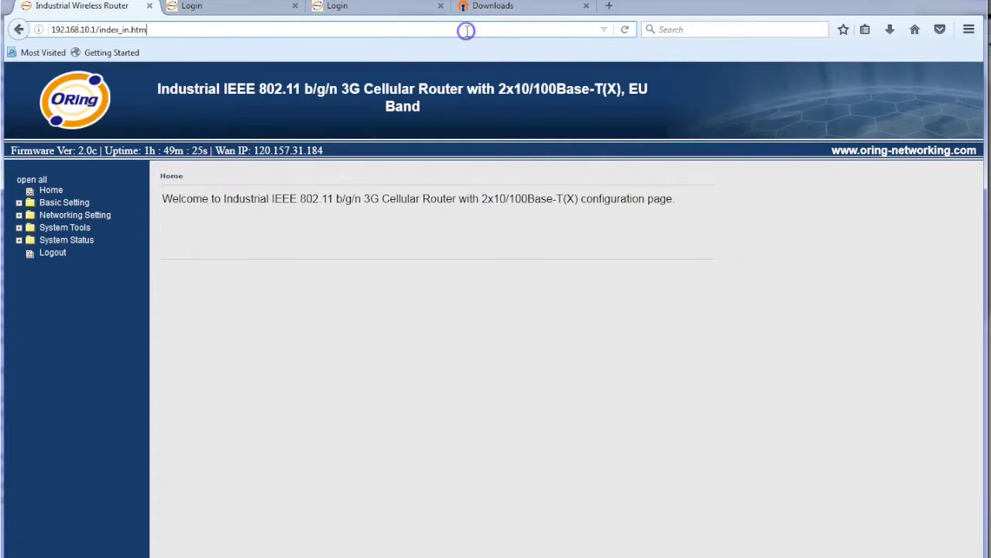
pyautogui.press('Return')
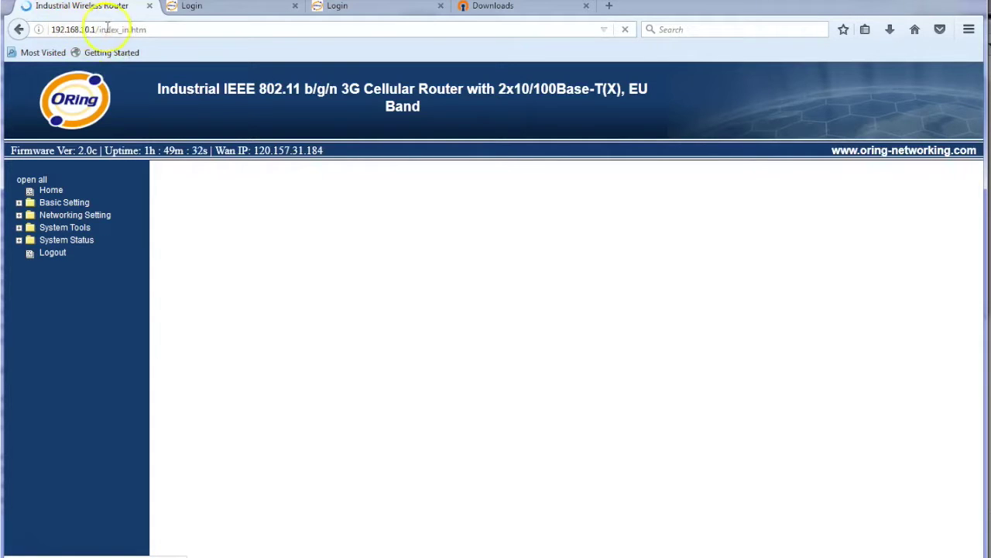
pyautogui.moveTo(98, 29); pyautogui.dragTo(113, 29)
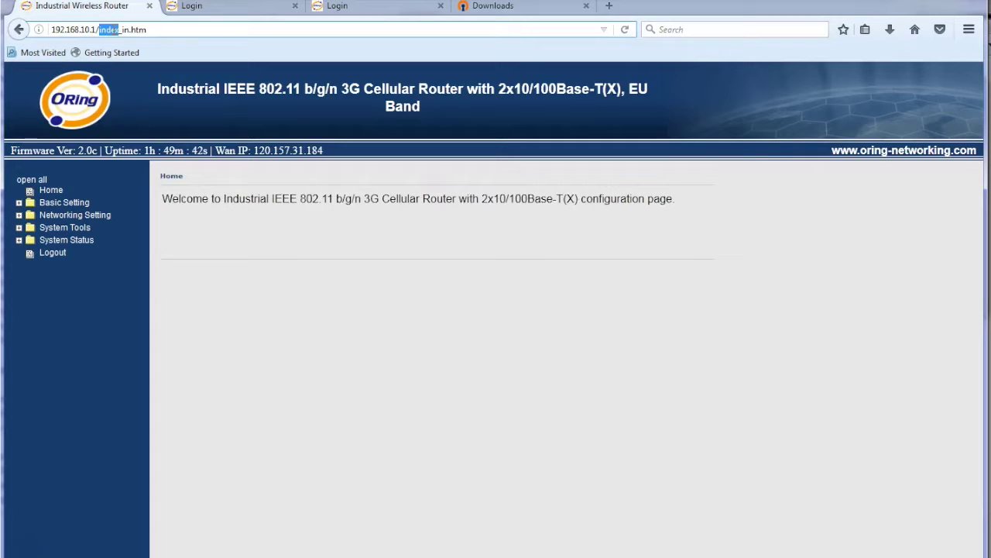
pyautogui.click(609, 6)
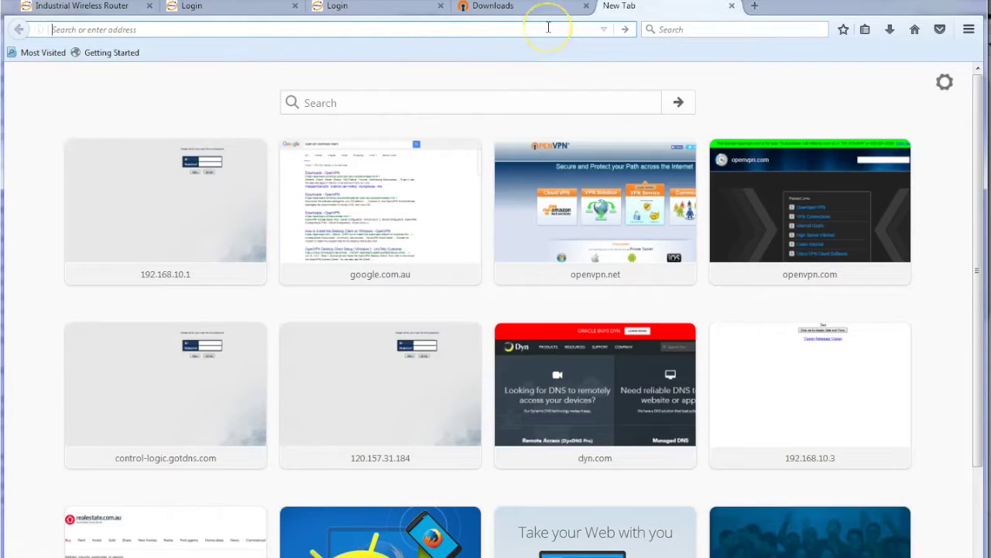
# - Load the LAN device's web page at 192.168.10.20 in the new tab
pyautogui.write('192')
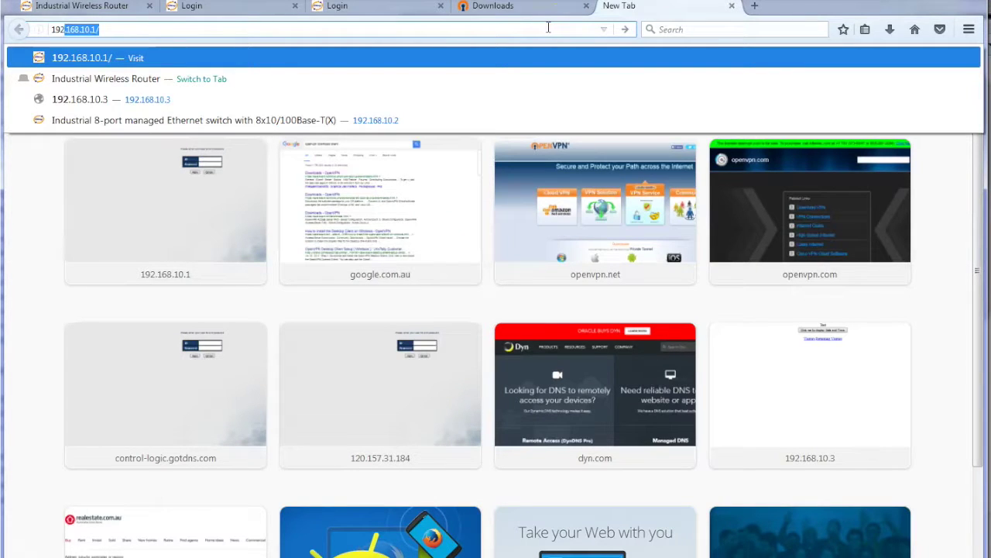
pyautogui.write('.168.10.20')
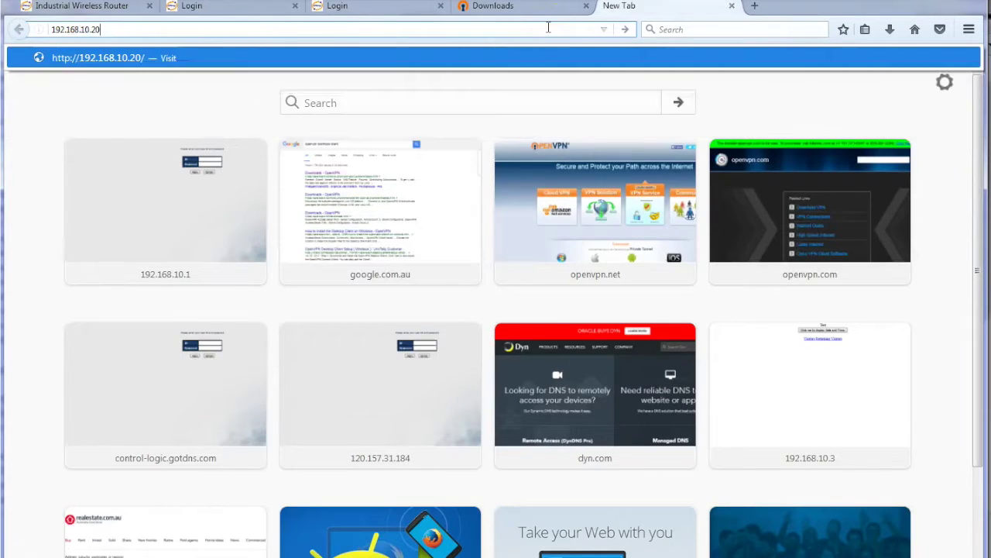
pyautogui.press('Return')
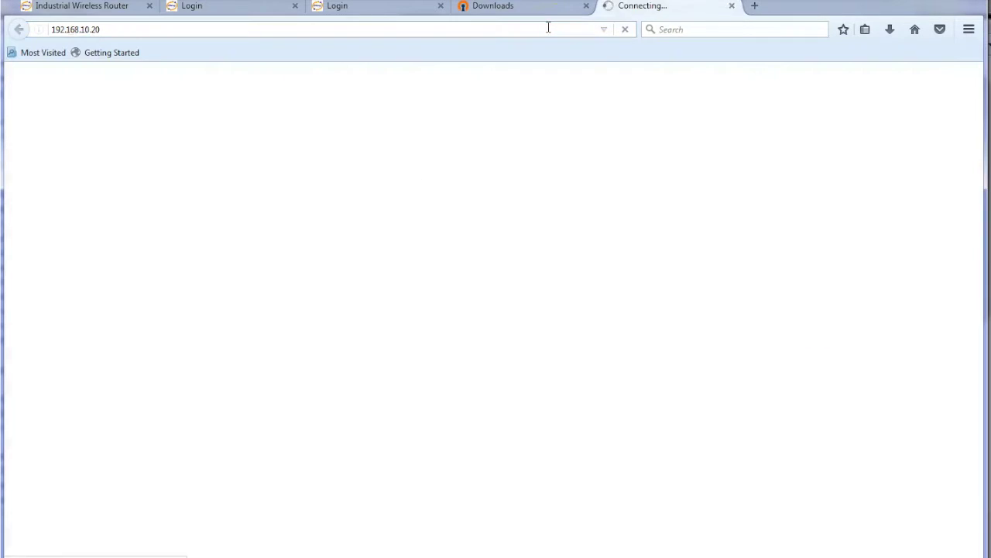